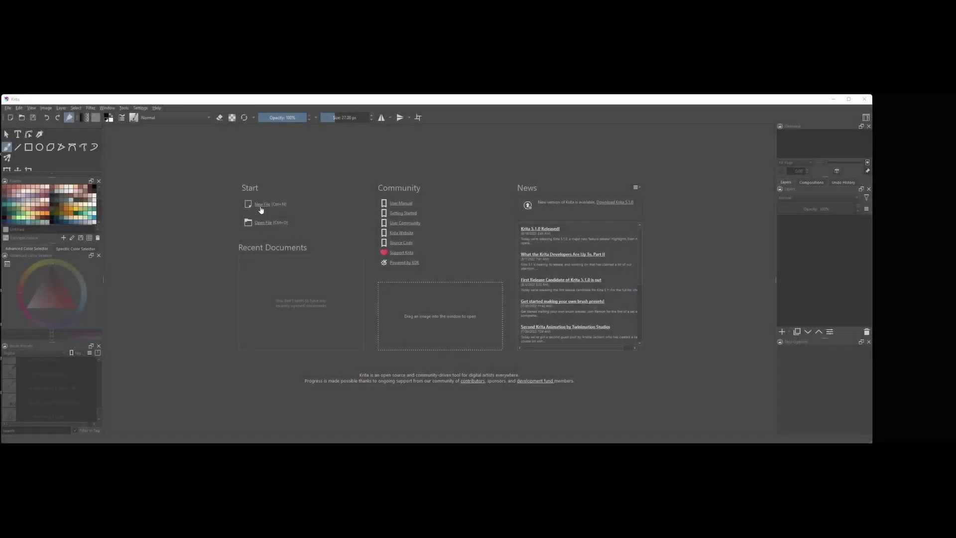
Create a new blank US Letter (300 ppi) document of 2550 × 3300 pixels
left_click(259, 205)
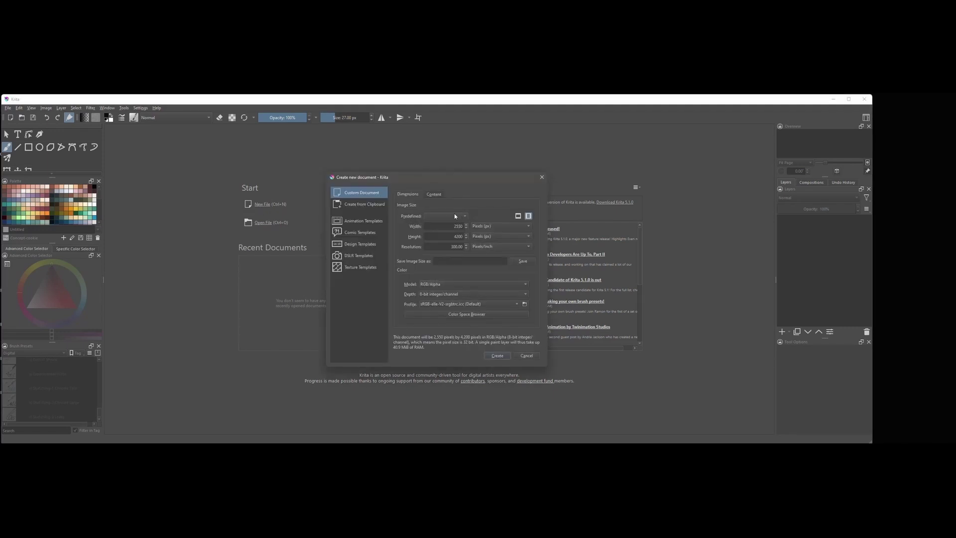
left_click(465, 216)
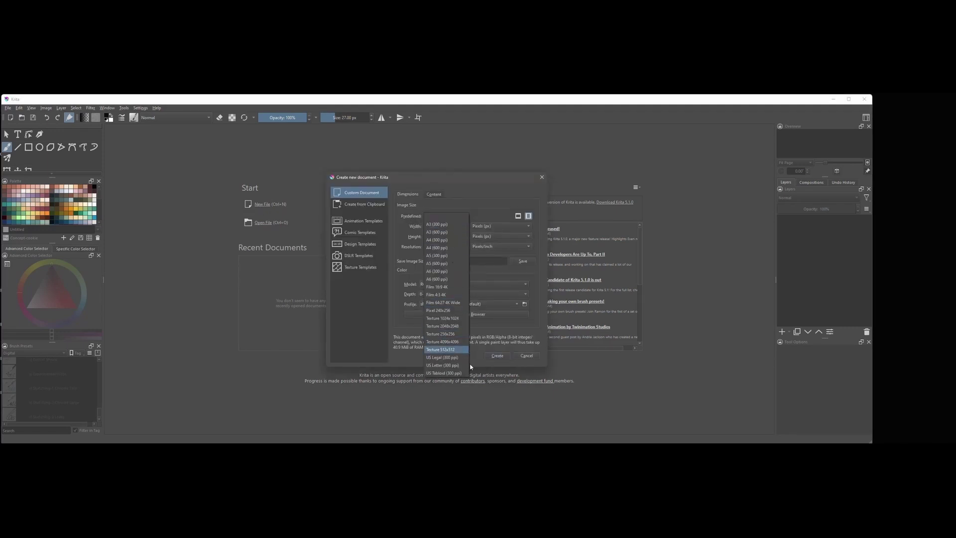
left_click(446, 365)
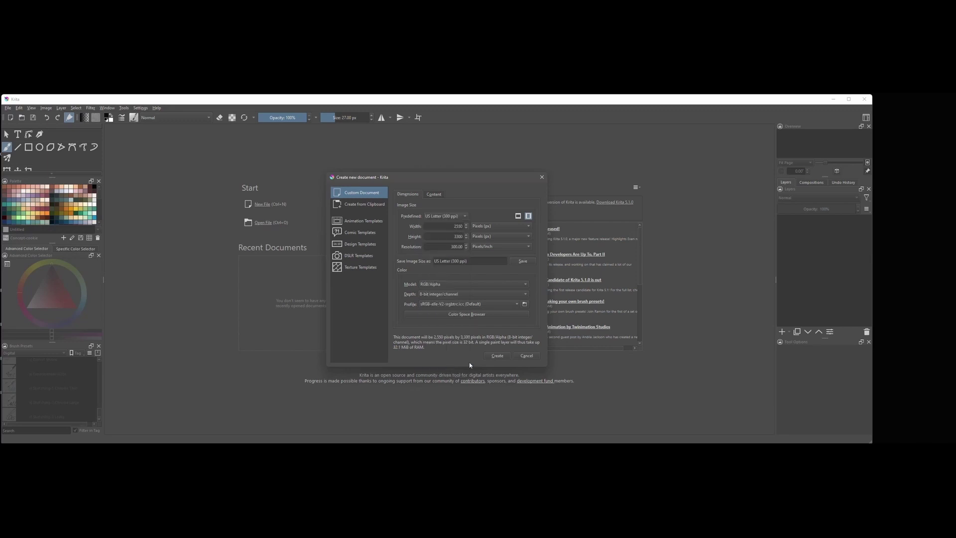
left_click(496, 355)
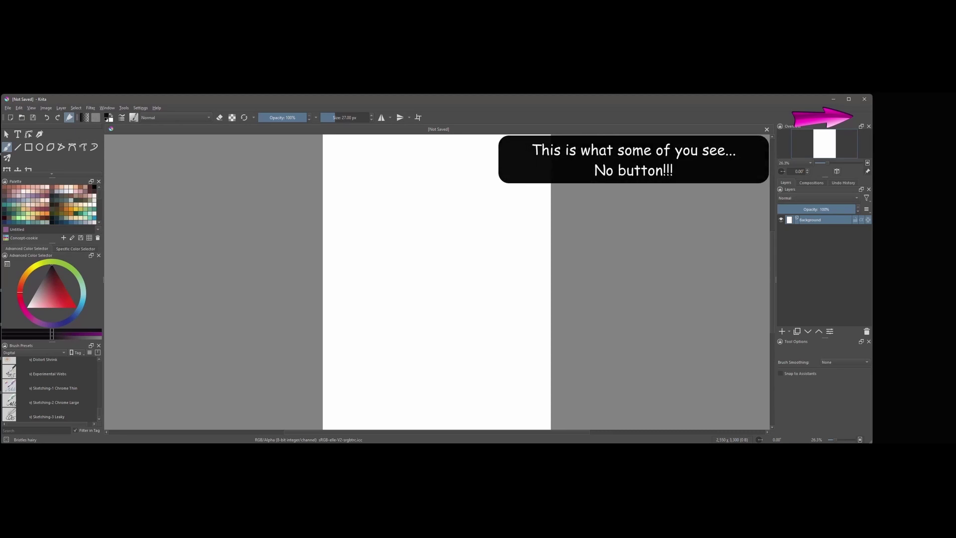
In Configure Toolbars, filter for WORK and add the Workspaces action to the BrushesAndStuff toolbar
left_click(141, 108)
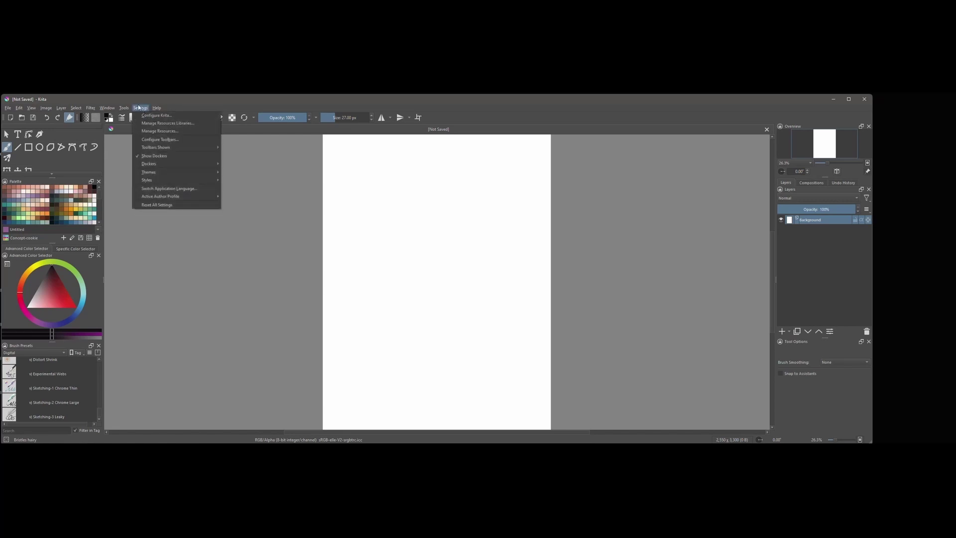
left_click(169, 142)
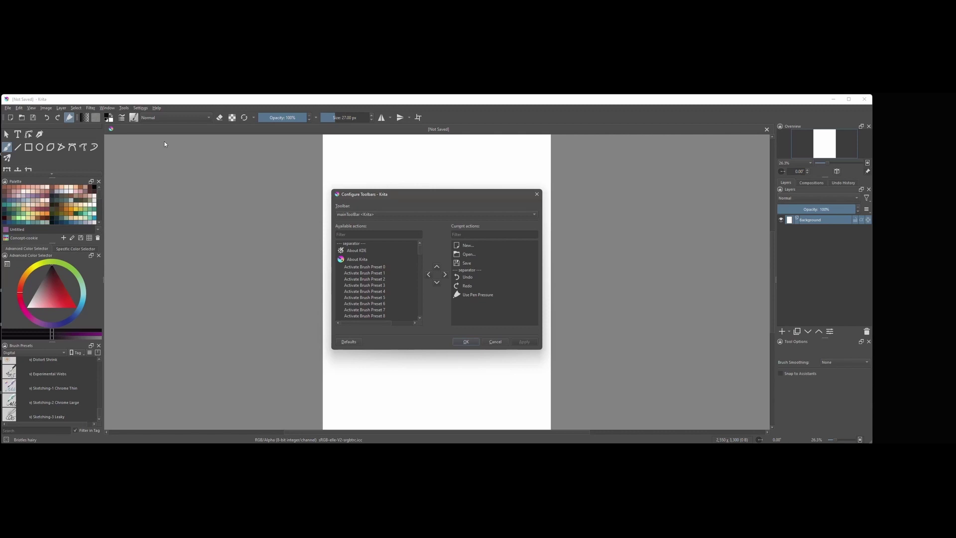
left_click(534, 215)
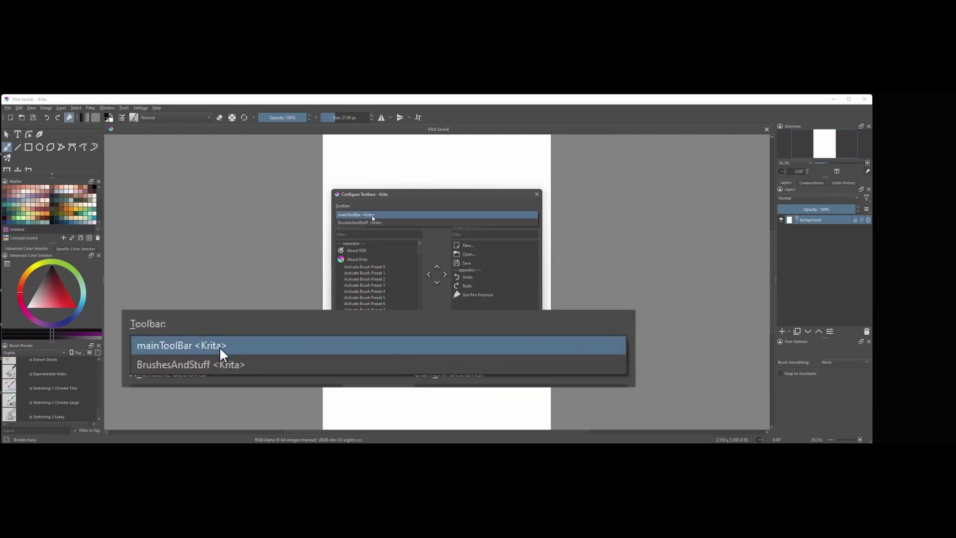
left_click(401, 223)
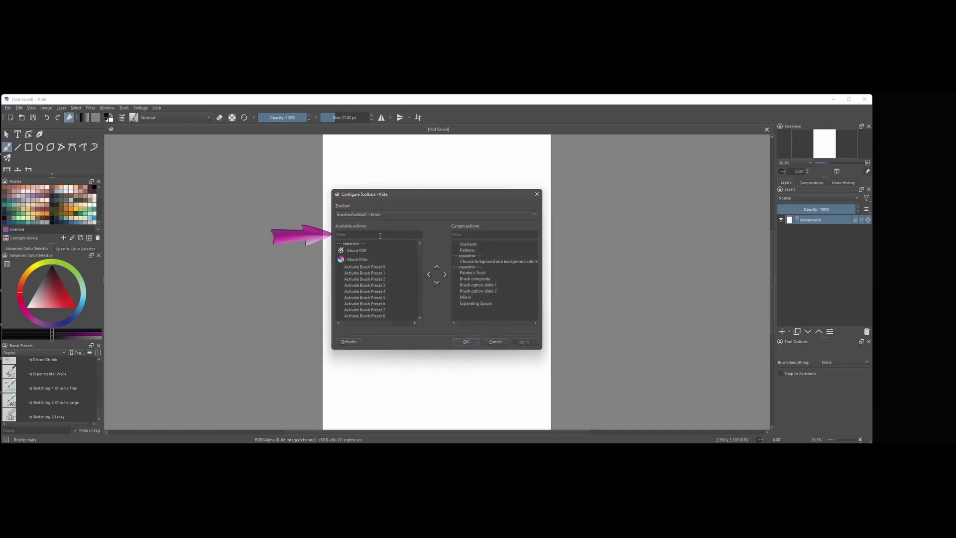
left_click(344, 233)
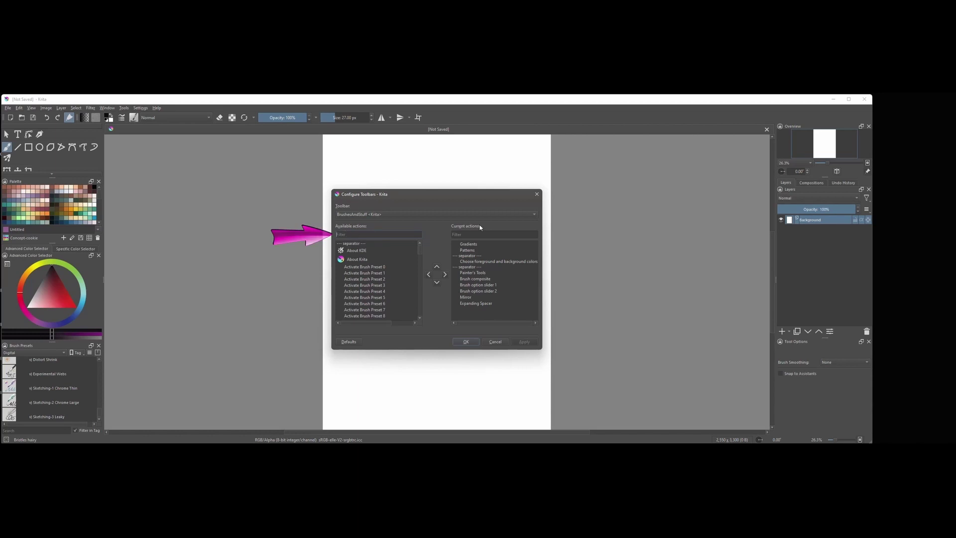
type("WORK")
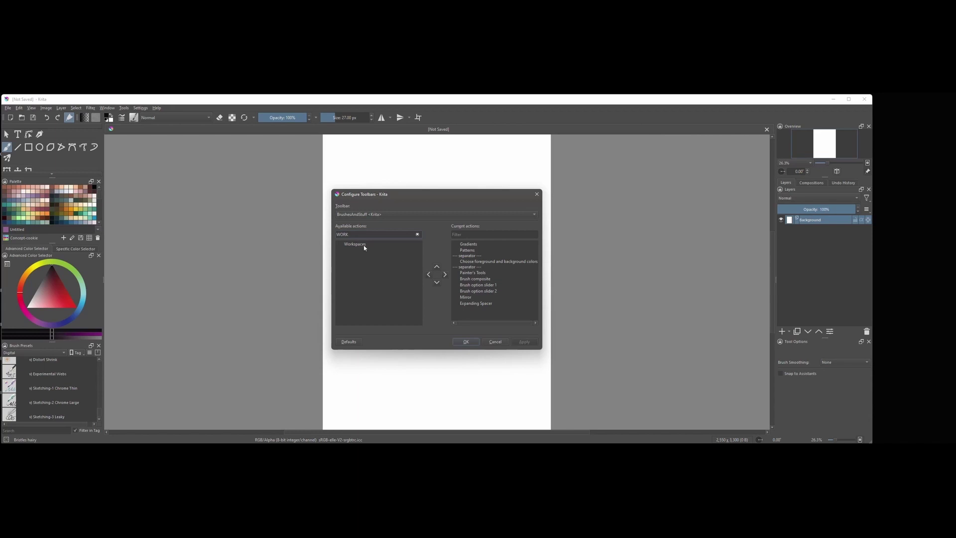
left_click(364, 244)
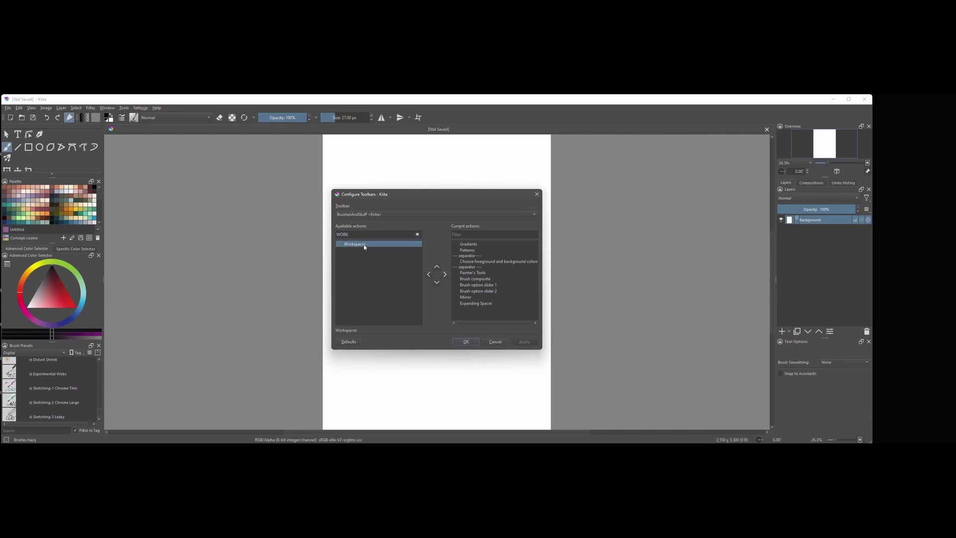
left_click(445, 274)
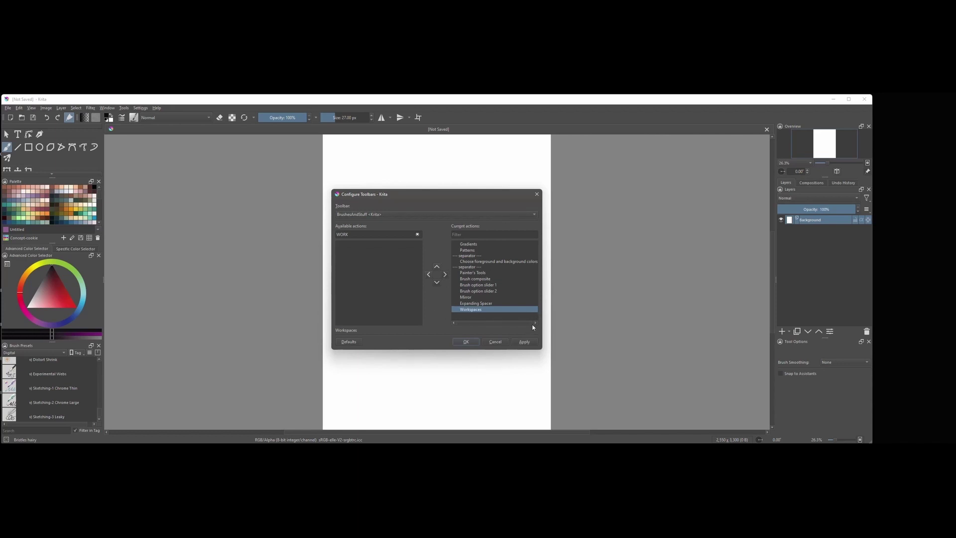
left_click(465, 341)
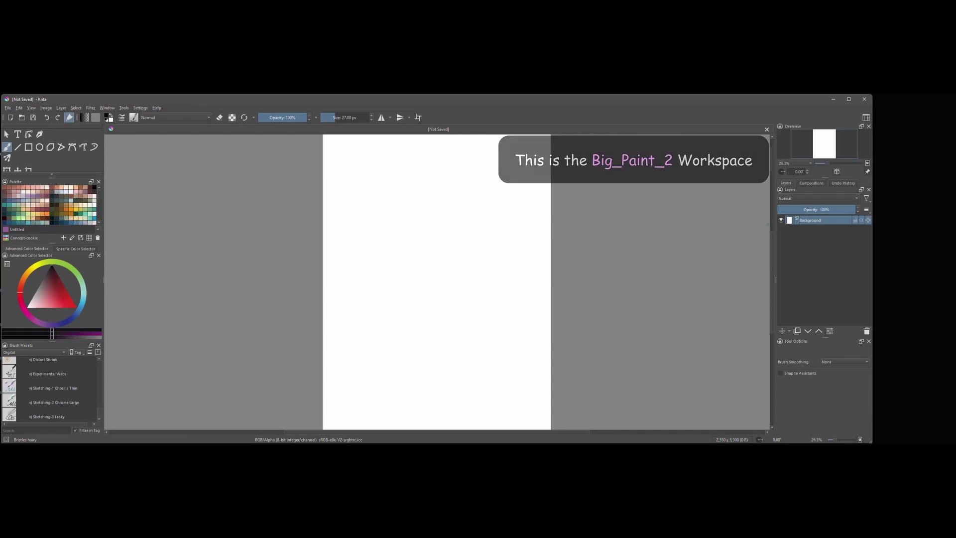
Pick the Default workspace from the new Workspaces chooser and close the list
left_click(867, 118)
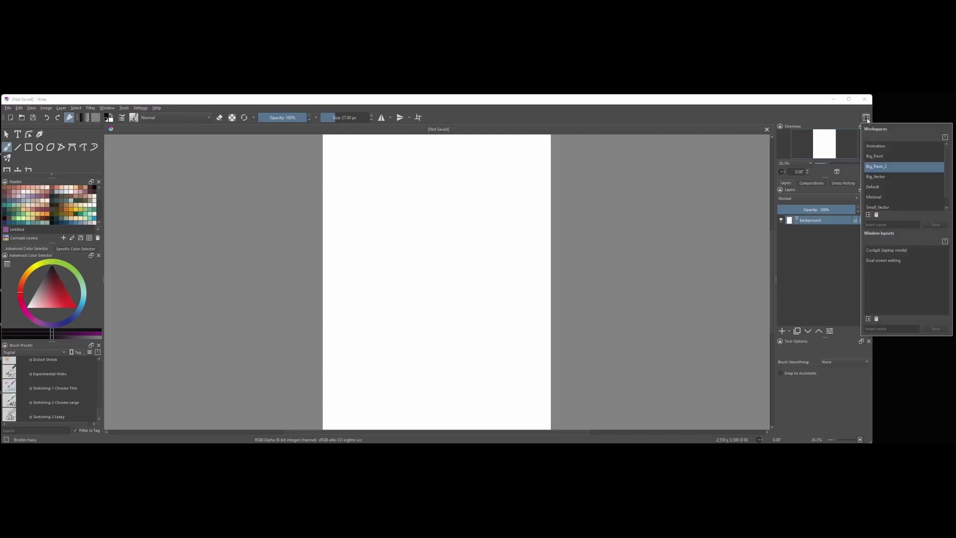
left_click(878, 189)
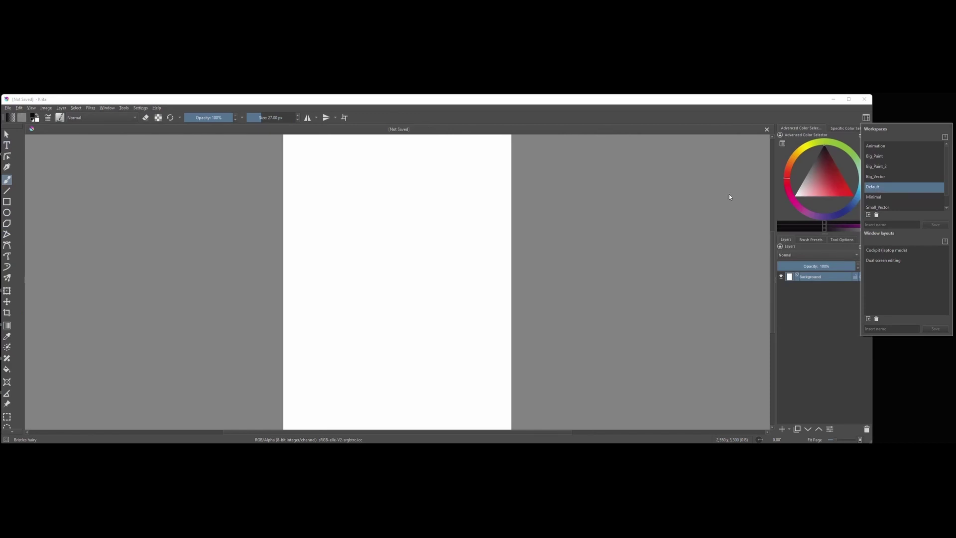
left_click(683, 182)
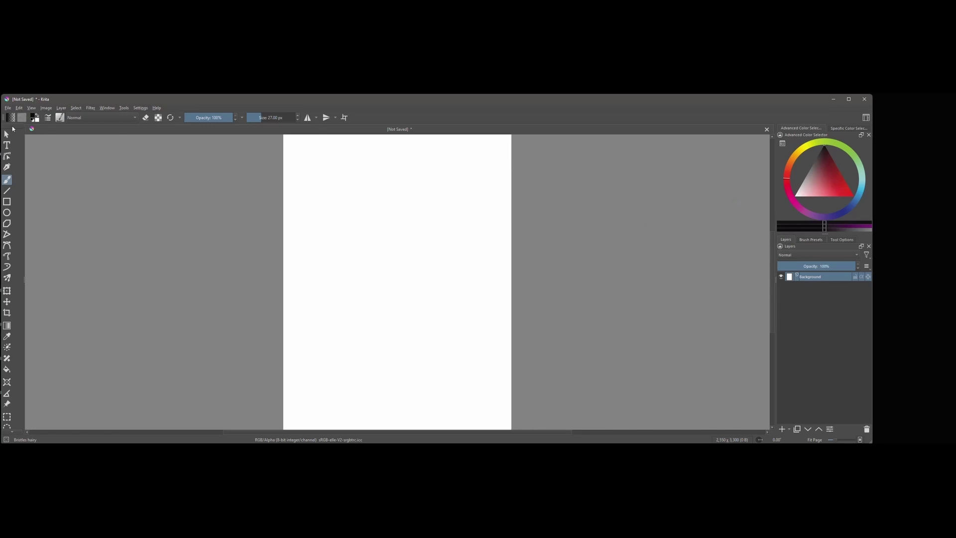
Dock the toolbox along the top edge and shrink it to one row of tools
left_click_drag(13, 128, 168, 151)
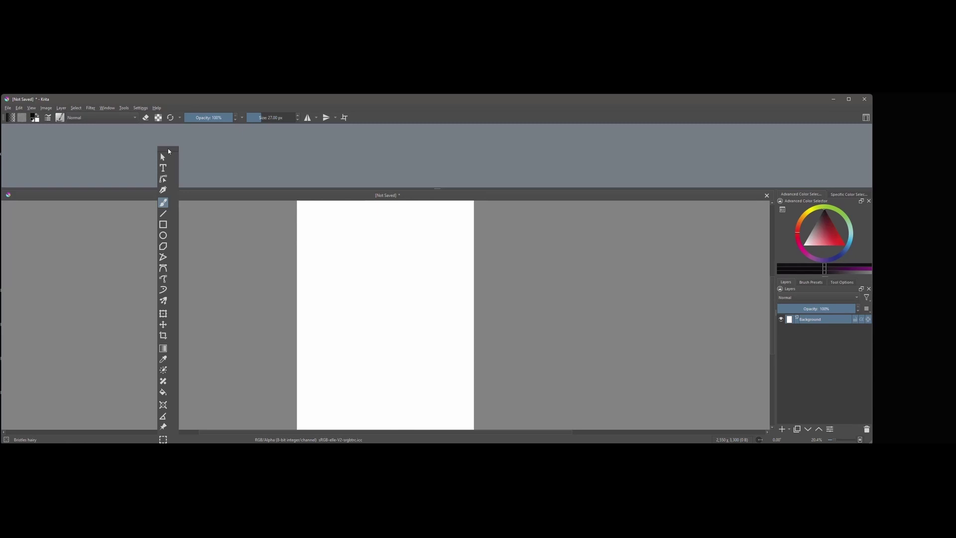
left_click_drag(169, 148, 167, 148)
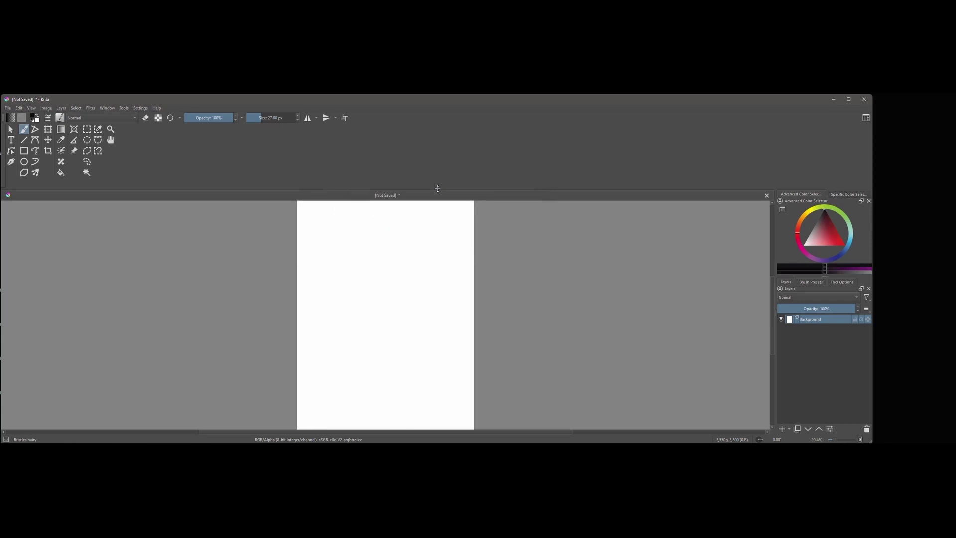
left_click_drag(438, 189, 435, 134)
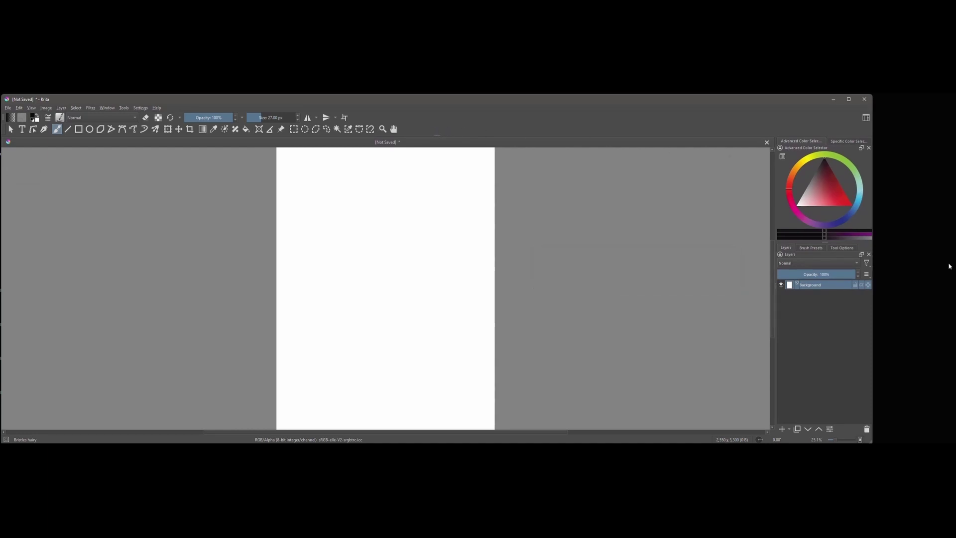
Float the Tool Options docker, dock it left of the canvas, and widen it
left_click(837, 248)
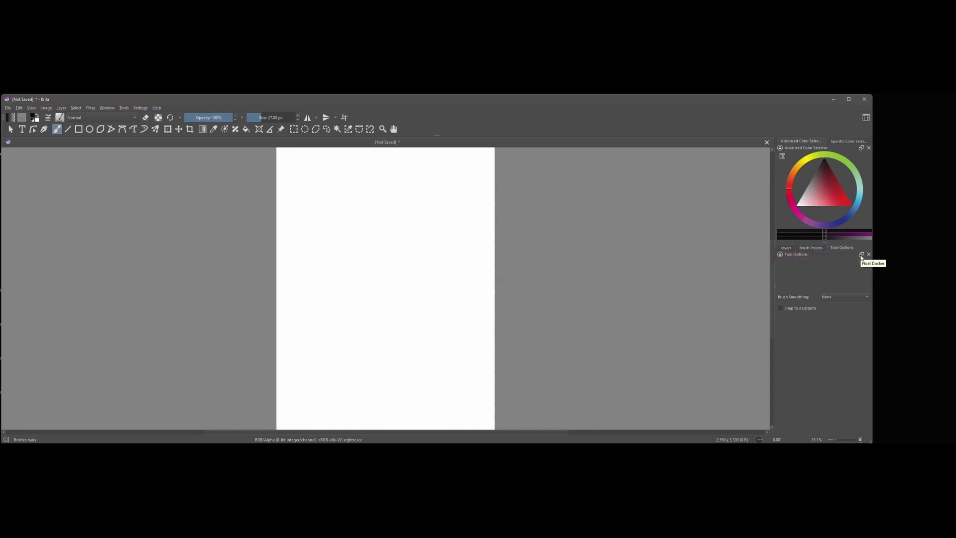
left_click(861, 255)
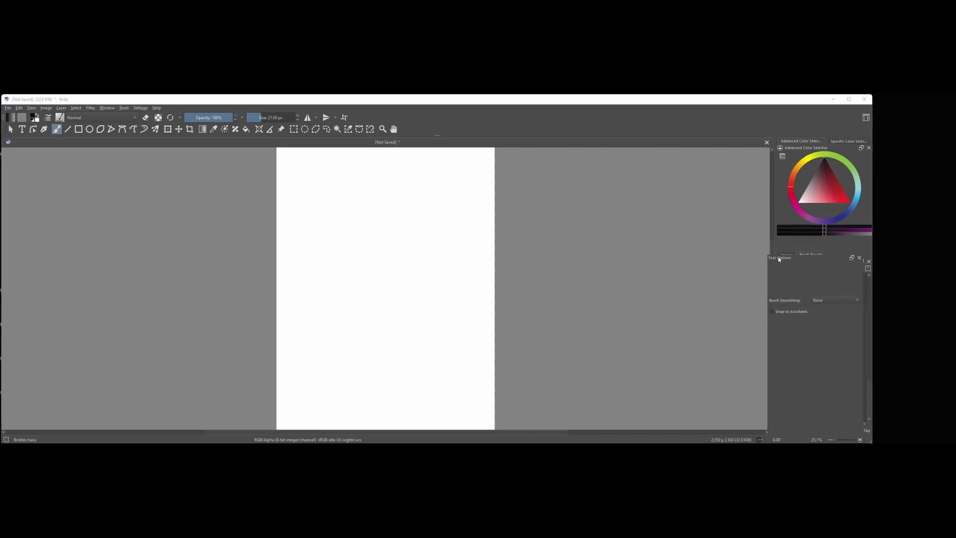
mouse_move(779, 255)
left_mouse_down()
mouse_move(199, 226)
mouse_move(9, 241)
mouse_move(11, 170)
left_mouse_up()
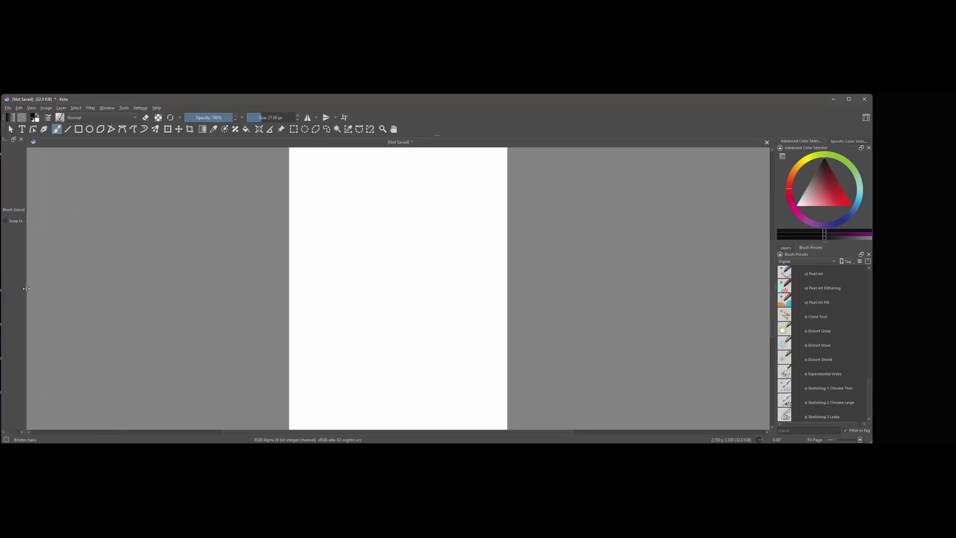
left_click_drag(26, 289, 93, 286)
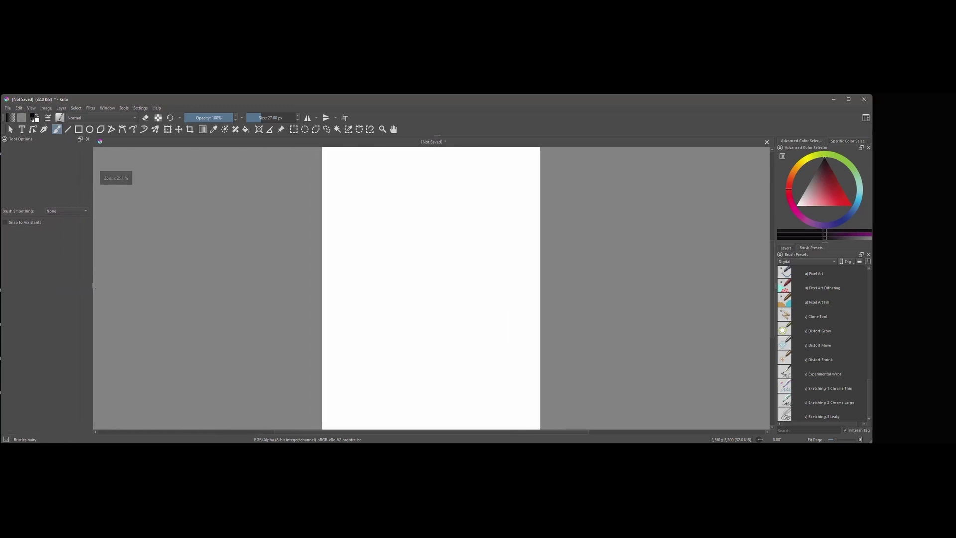
Cycle through Select Shapes, Bezier Curve, Smart Patch and Transform tools, ending on Select Shapes
left_click(11, 130)
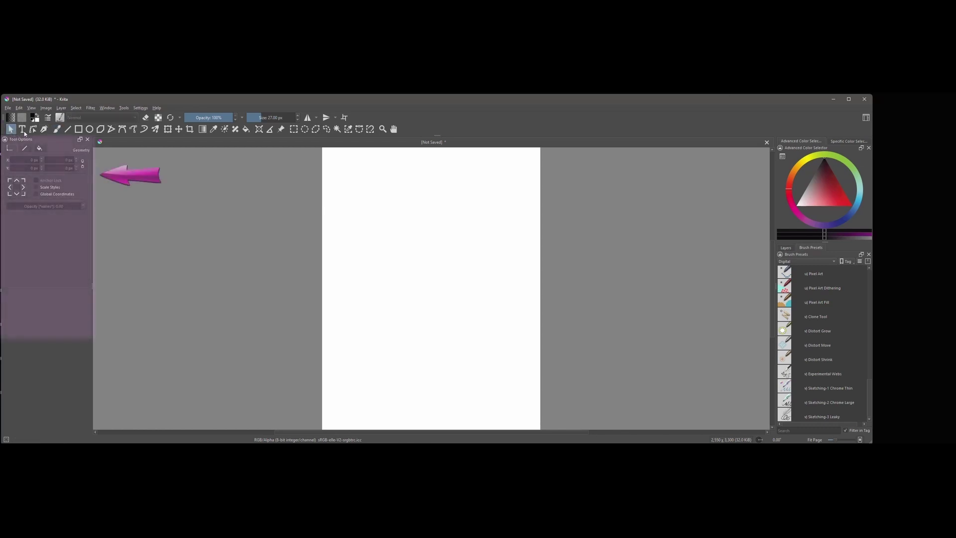
left_click(123, 131)
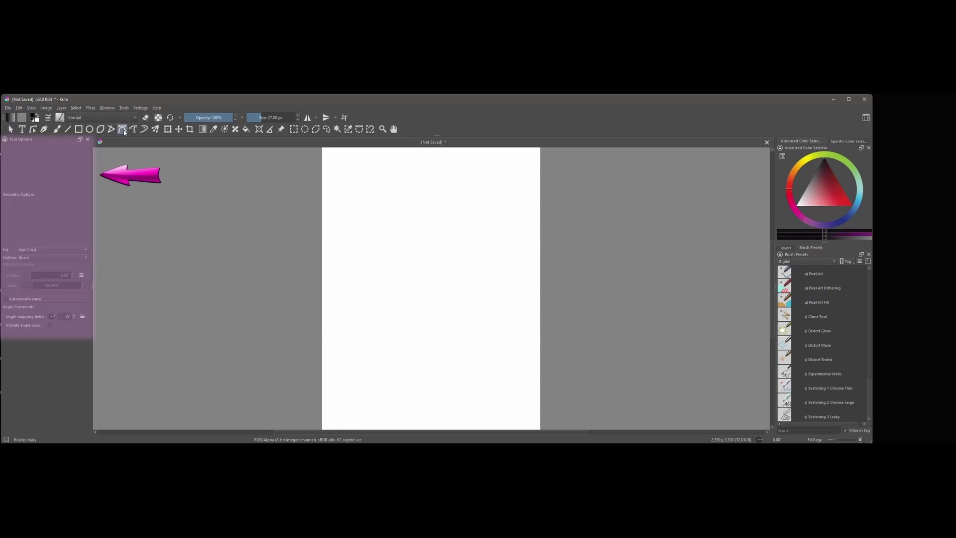
left_click(235, 130)
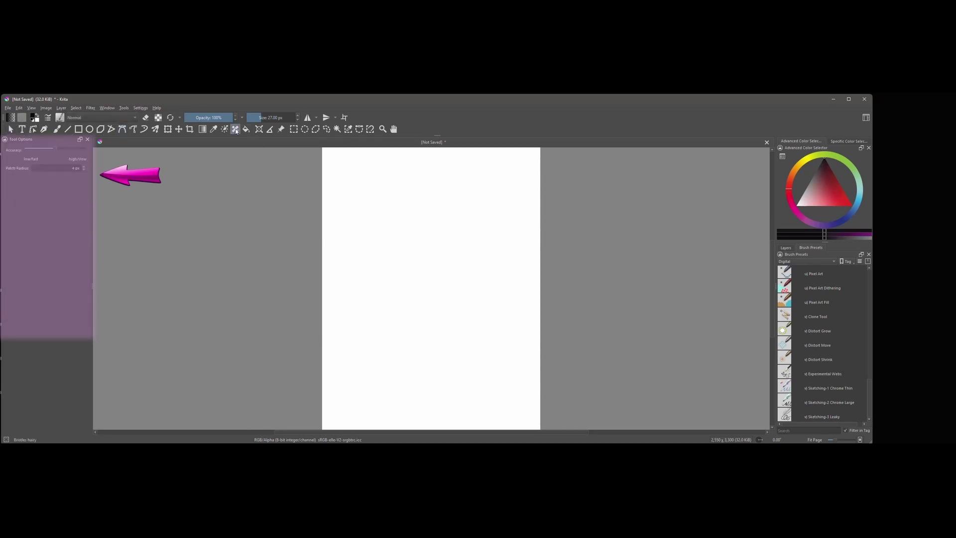
left_click(169, 131)
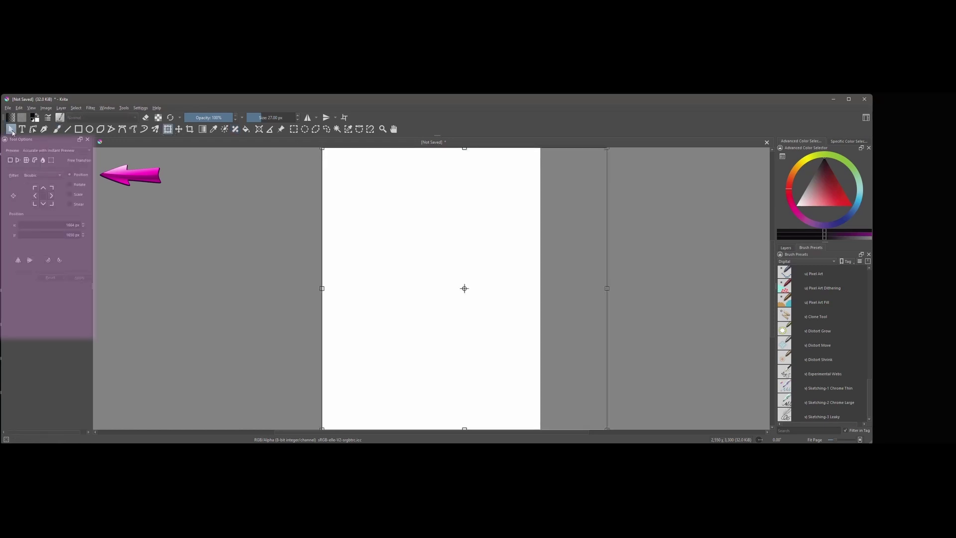
left_click(12, 131)
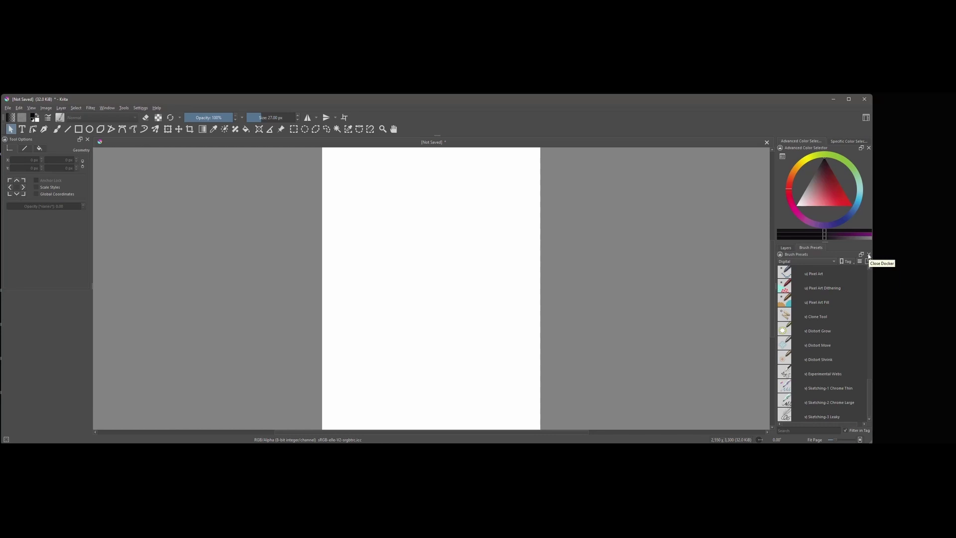
Close the Brush Presets and Specific Color Selector dockers
left_click(869, 255)
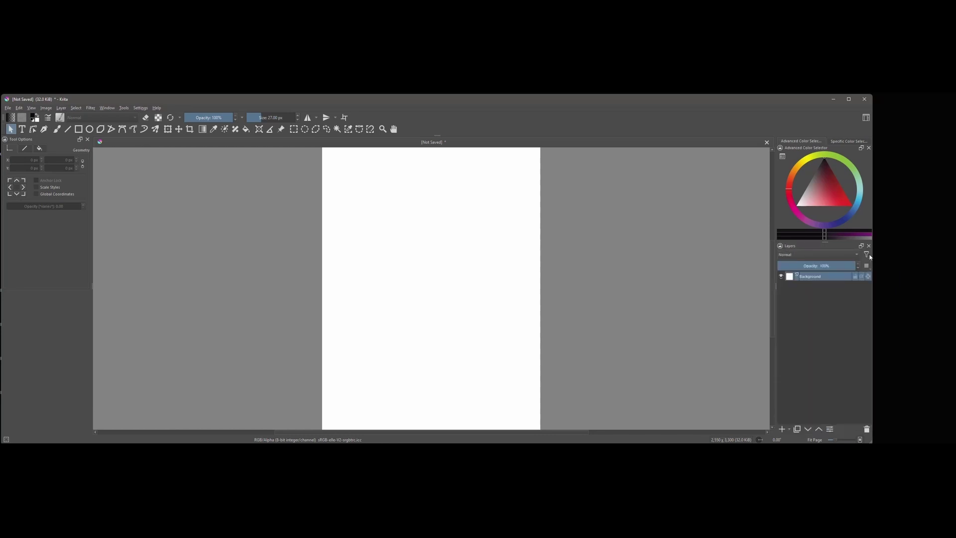
left_click(843, 142)
left_click(869, 148)
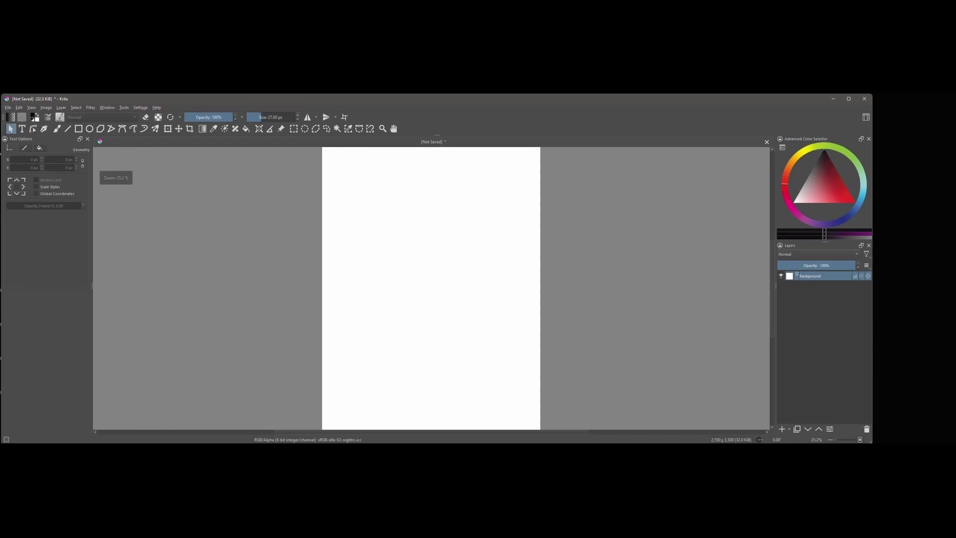
Add the Undo History docker and drag its splitter up to enlarge it
left_click(141, 107)
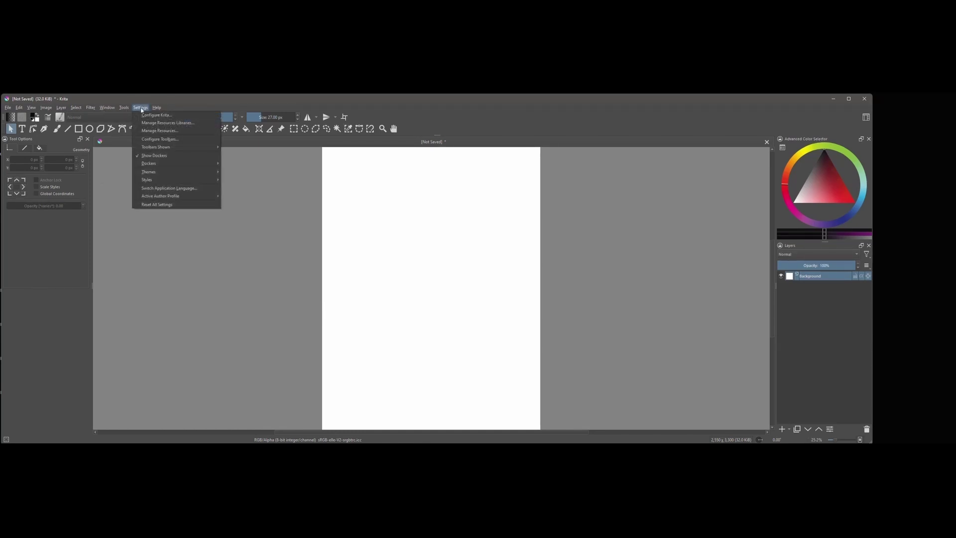
mouse_move(153, 166)
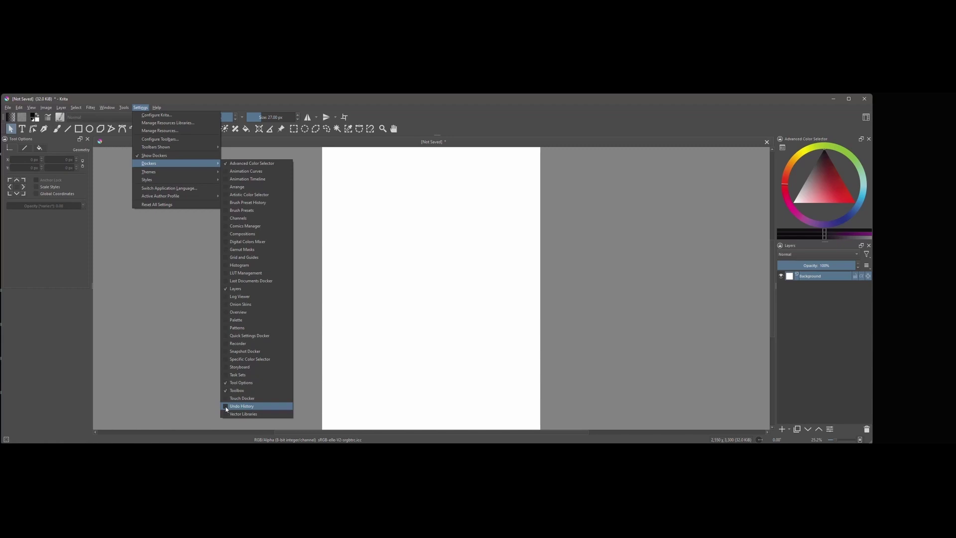
left_click(241, 406)
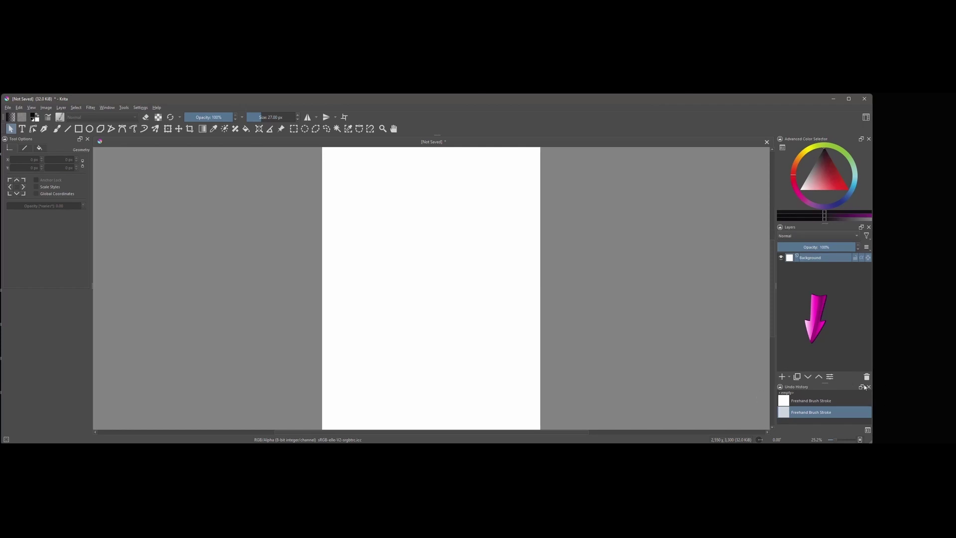
left_click_drag(822, 383, 822, 343)
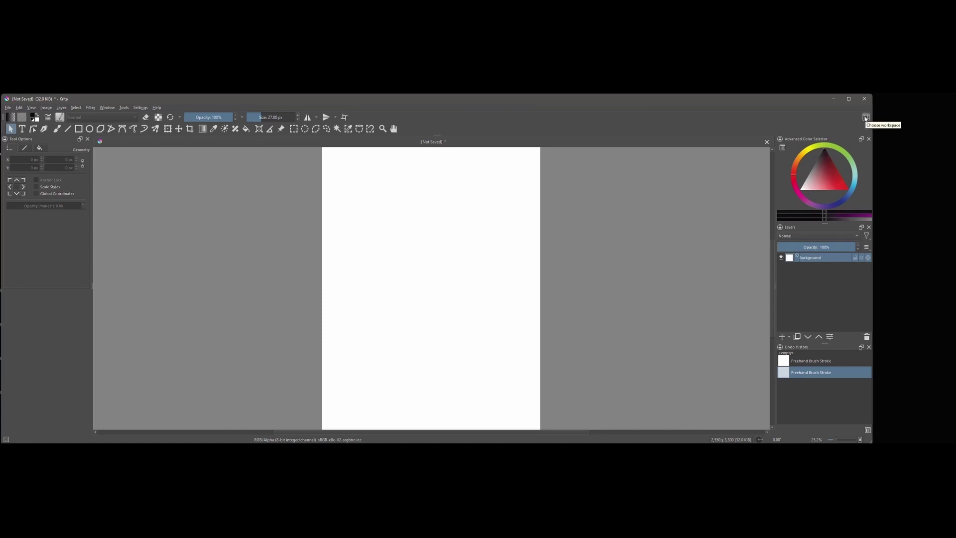
Save the current layout as a new workspace under a custom name
left_click(866, 117)
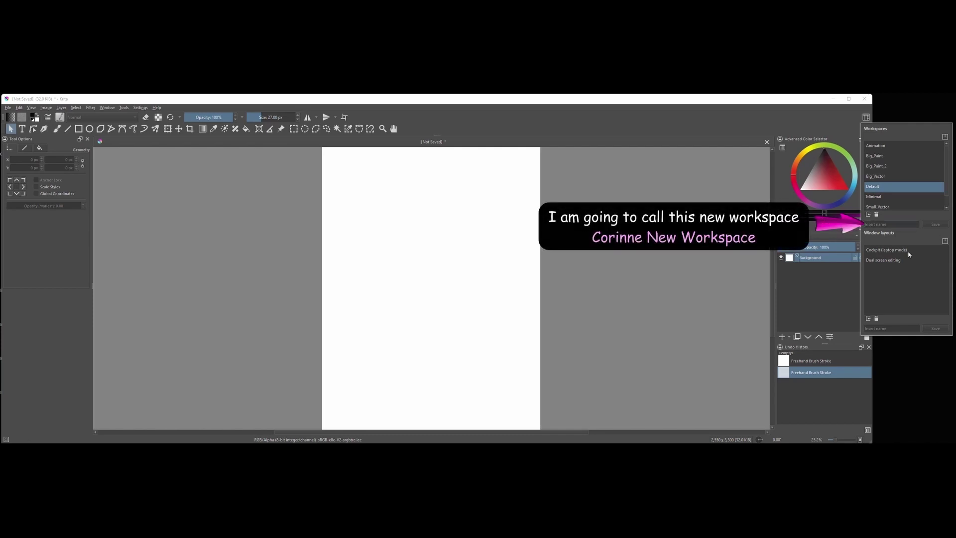
type("C")
type("ORINNE NEW")
type(" WORKSPACE")
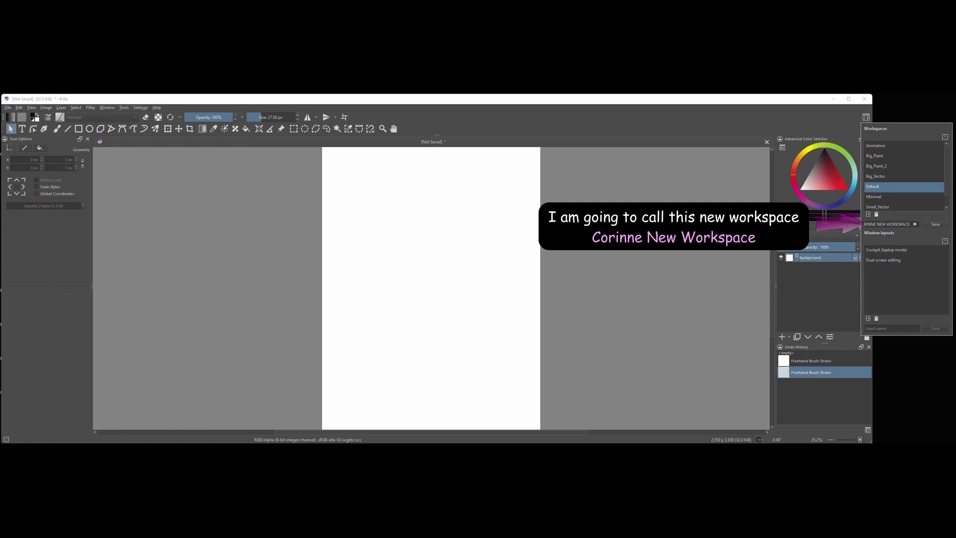
left_click(935, 225)
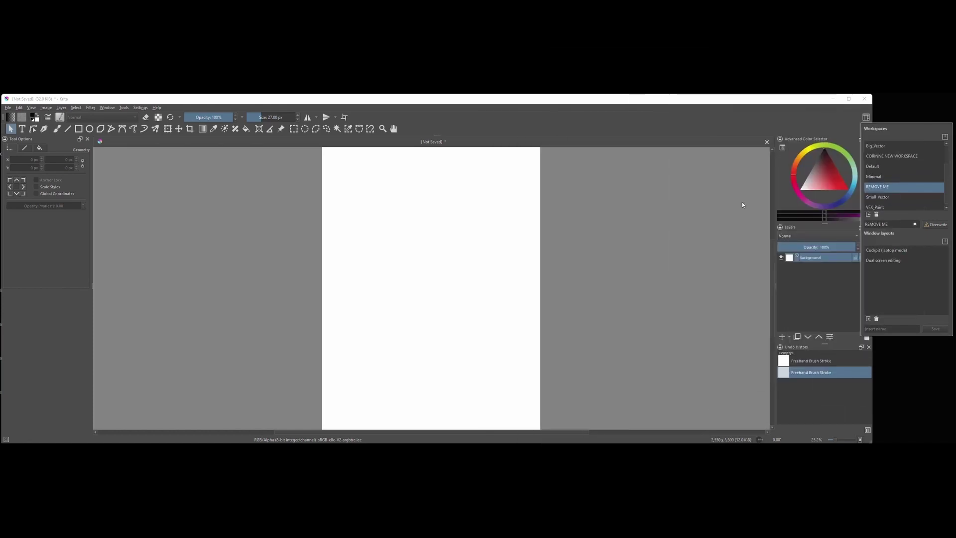
left_click(739, 194)
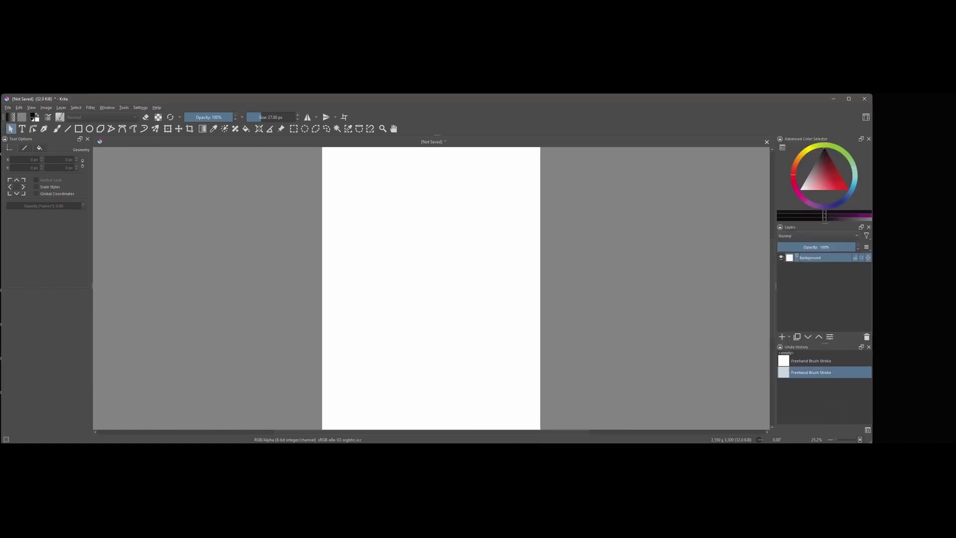
Open File Explorer and browse to C:\Users\<user>\AppData\Roaming
key("super+e")
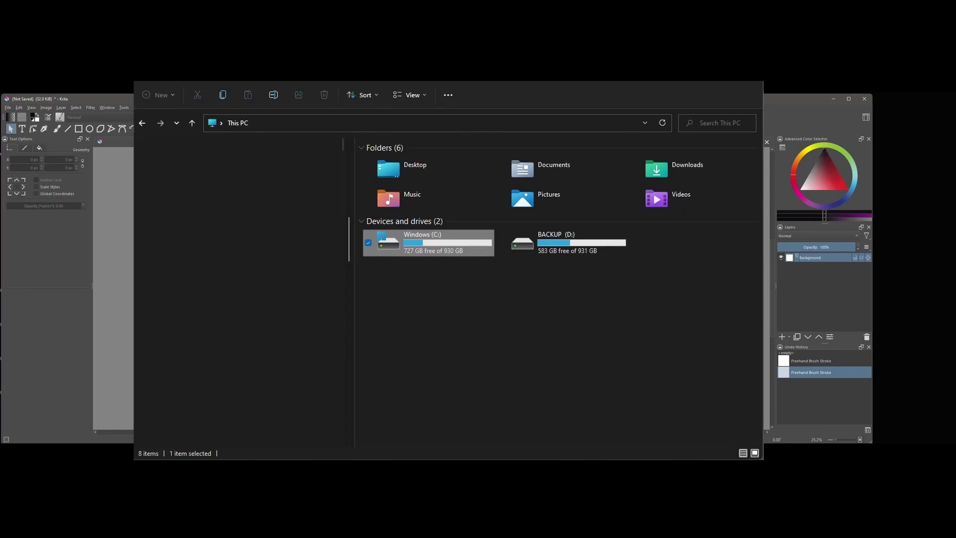
double_click(420, 246)
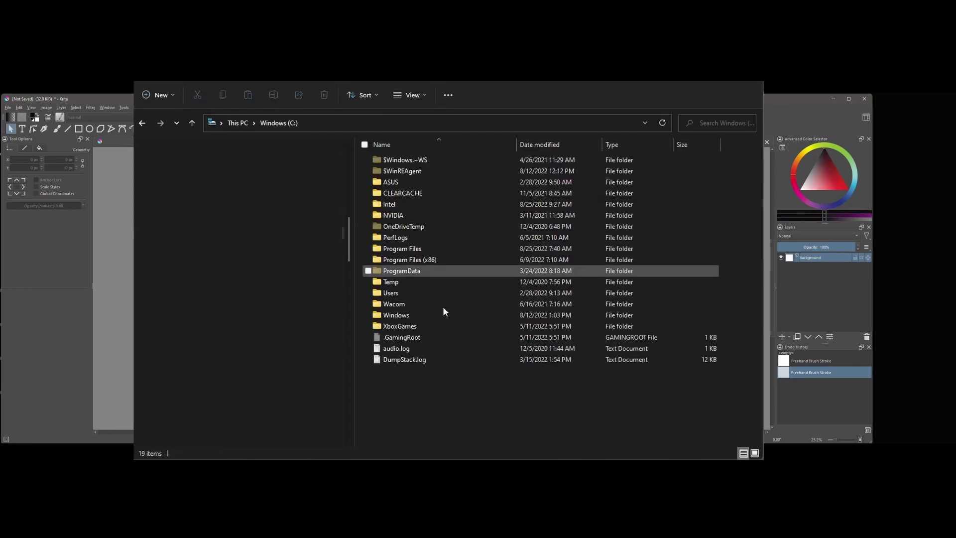
double_click(393, 292)
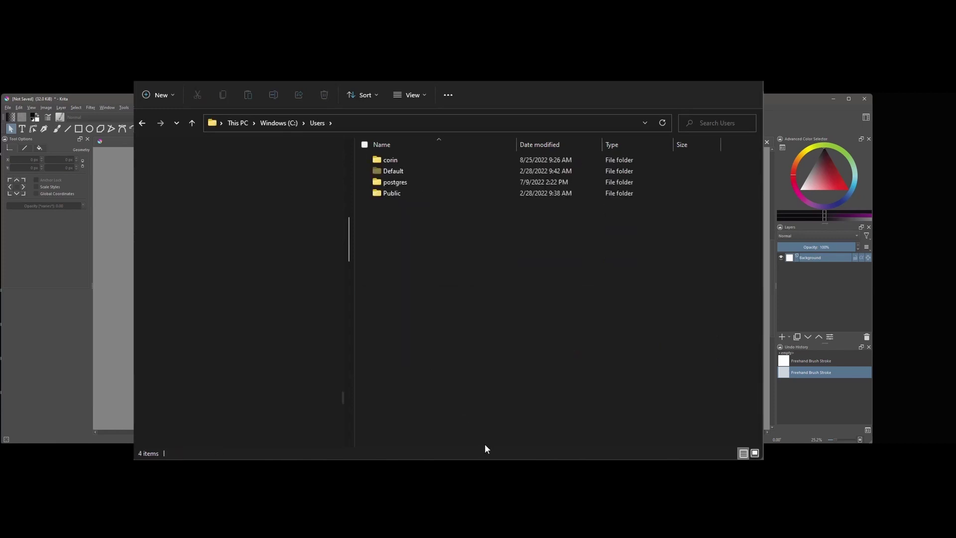
double_click(405, 163)
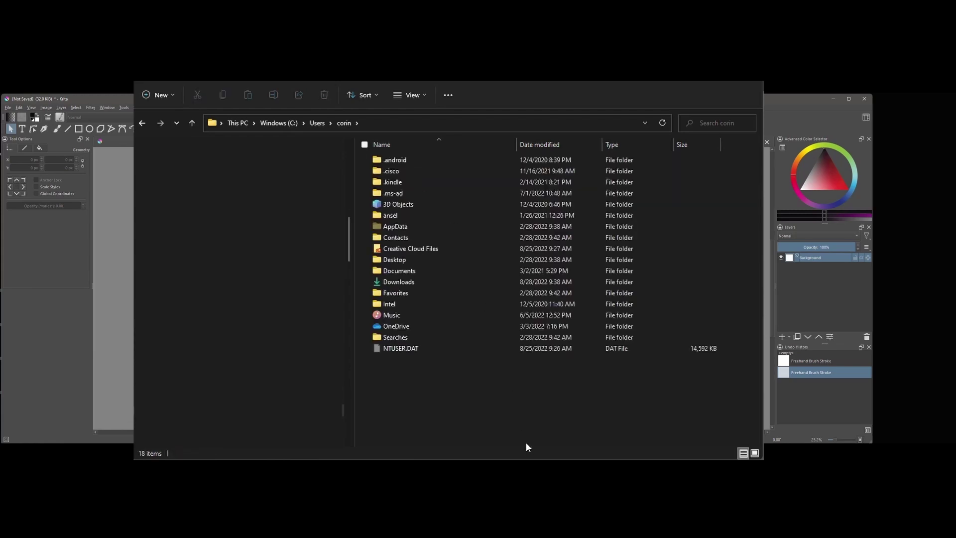
double_click(408, 225)
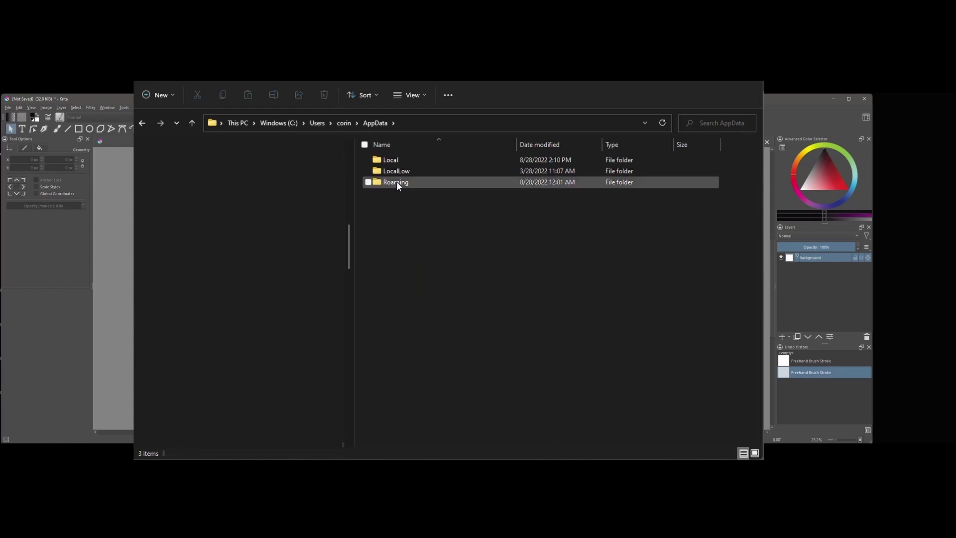
double_click(418, 182)
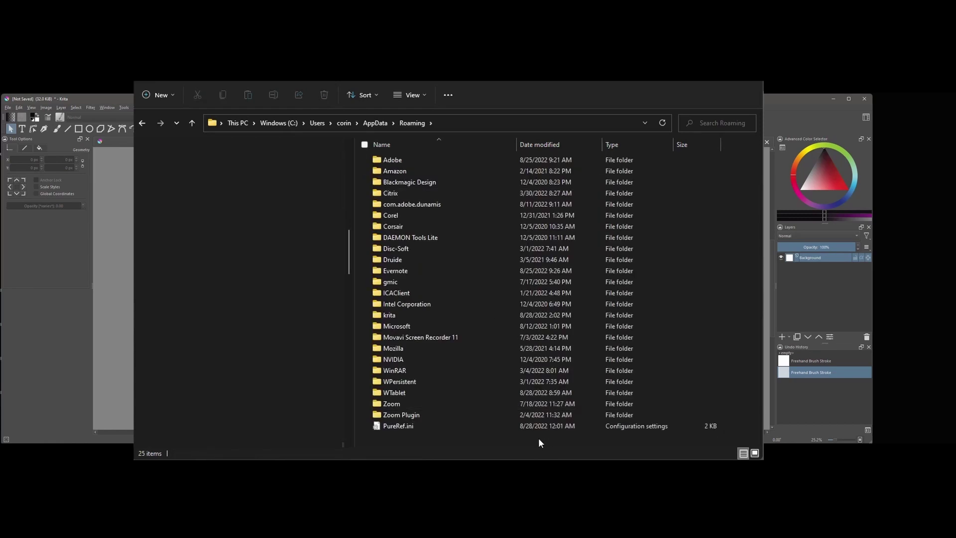
In krita\workspaces, delete the REMOVE_ME.kws file
double_click(417, 317)
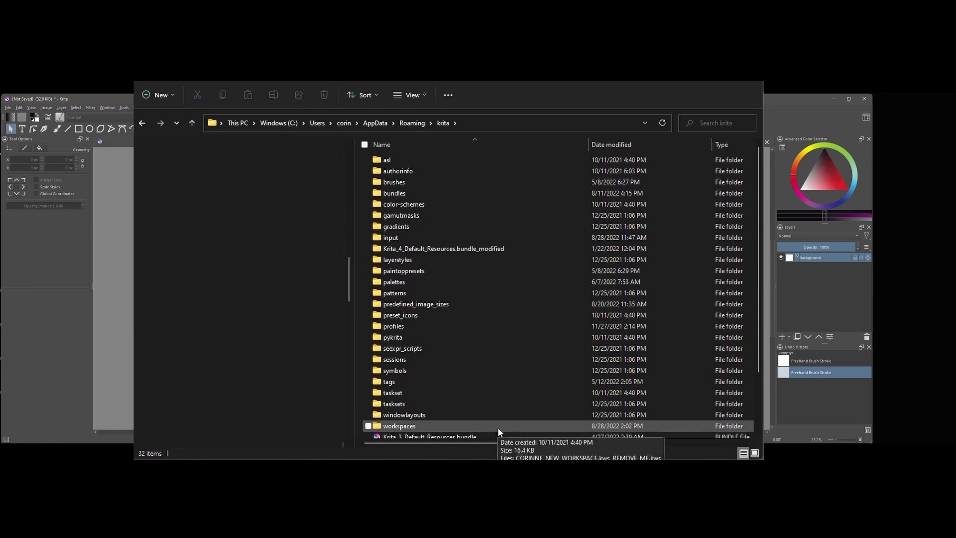
double_click(456, 427)
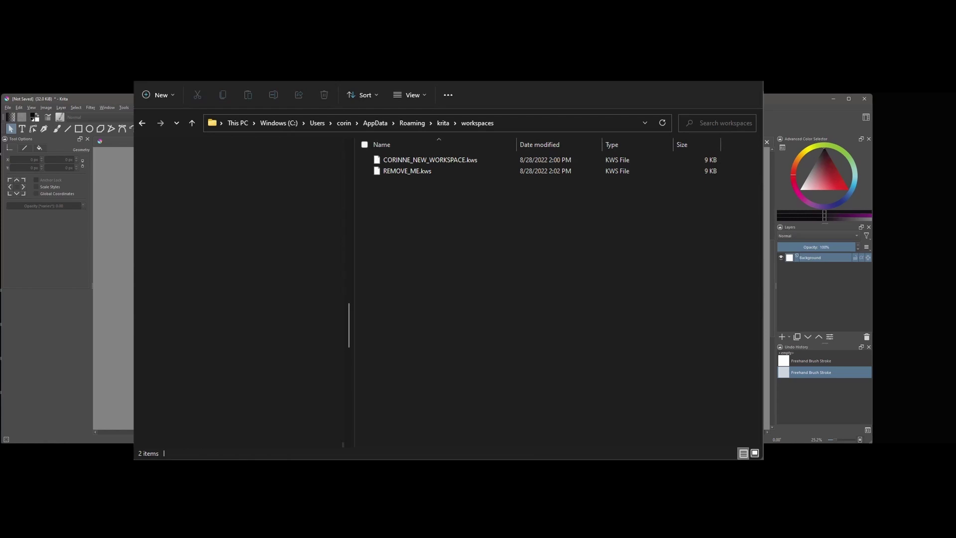
left_click(421, 170)
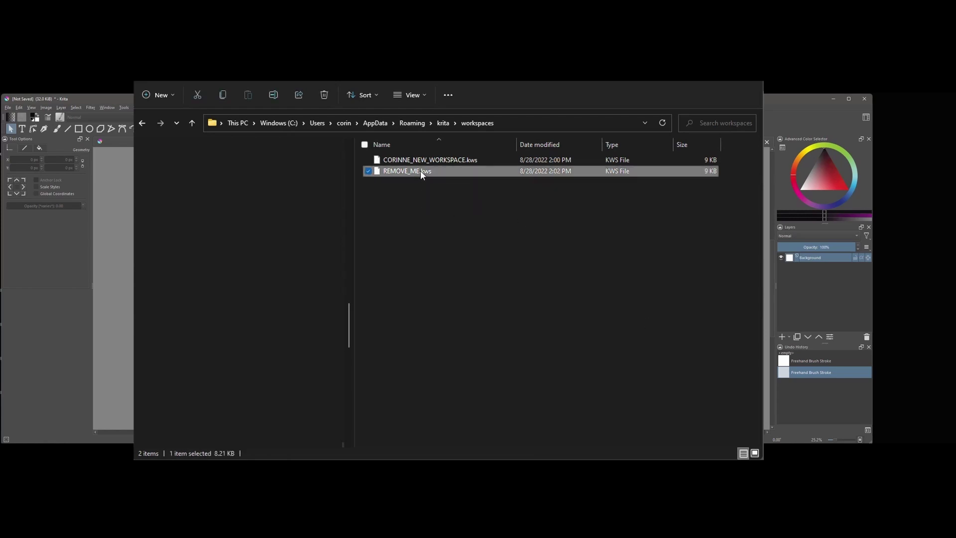
key("Delete")
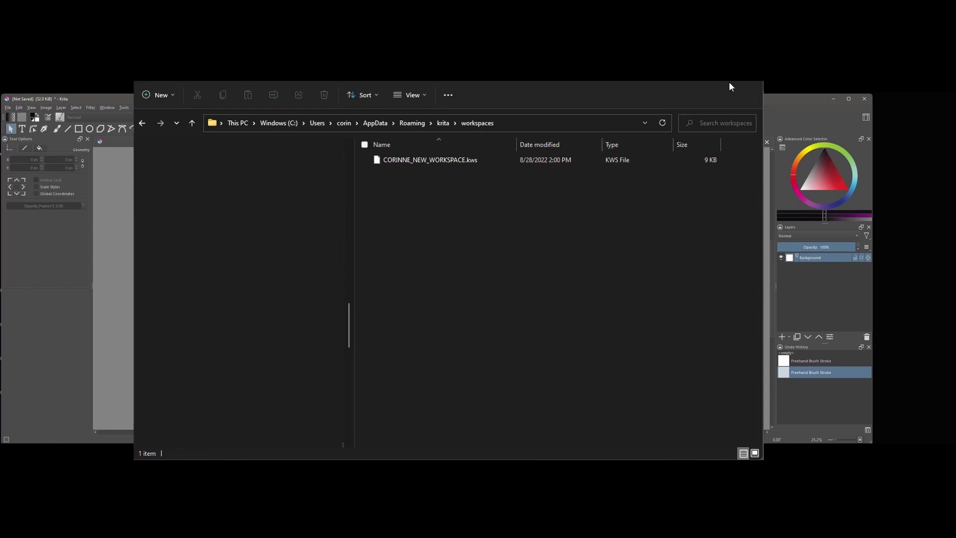
Review the saved workspaces list, then close the blank document, discarding its changes
left_click(869, 119)
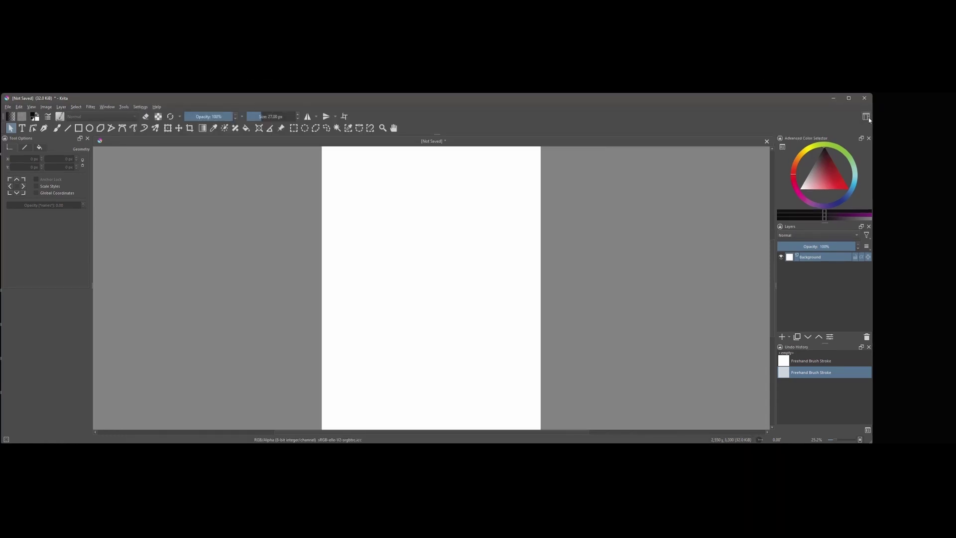
left_click(868, 118)
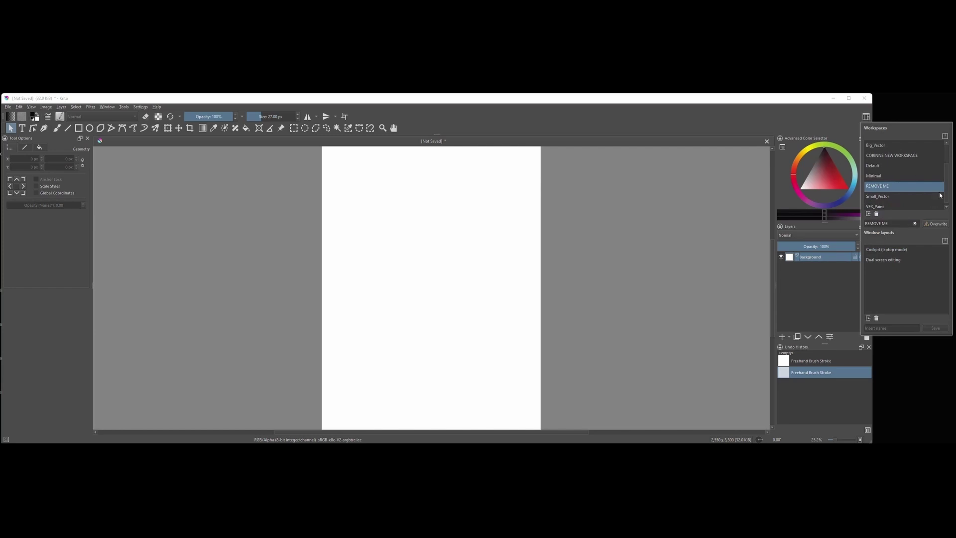
mouse_move(947, 192)
left_mouse_down()
mouse_move(947, 168)
mouse_move(947, 189)
left_mouse_up()
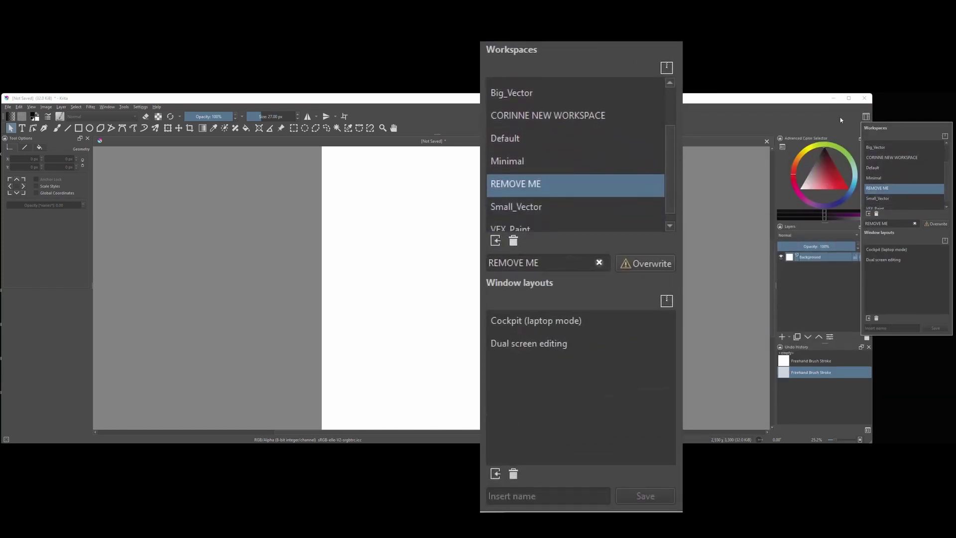
left_click(723, 187)
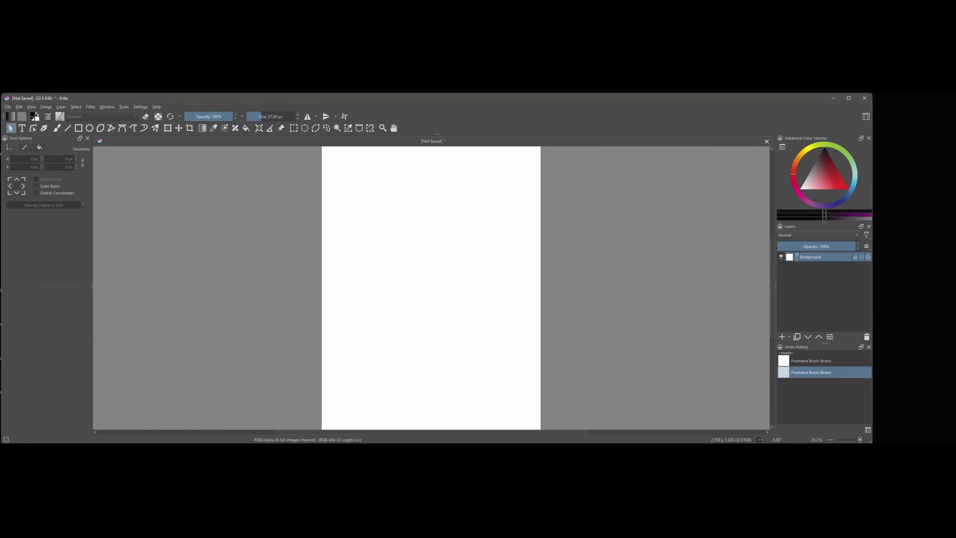
left_click(767, 141)
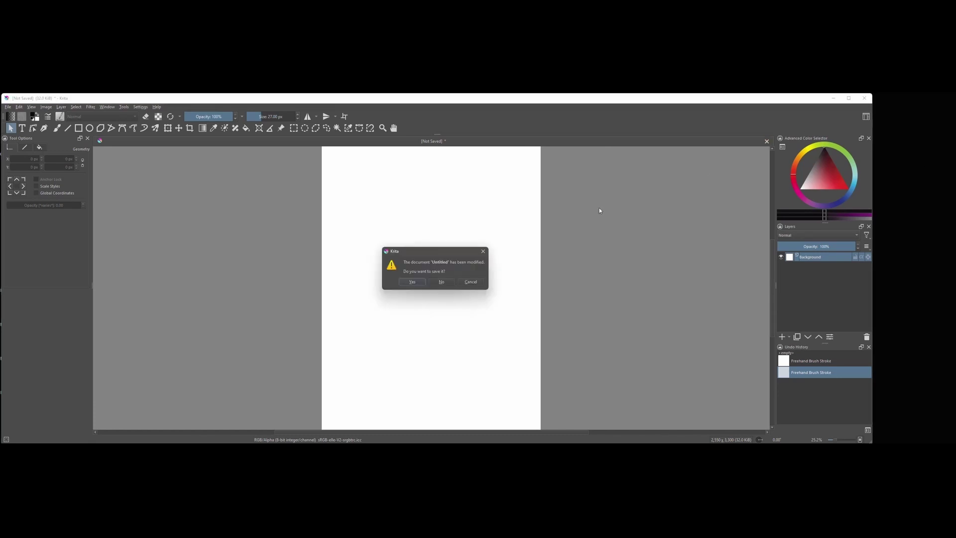
left_click(441, 282)
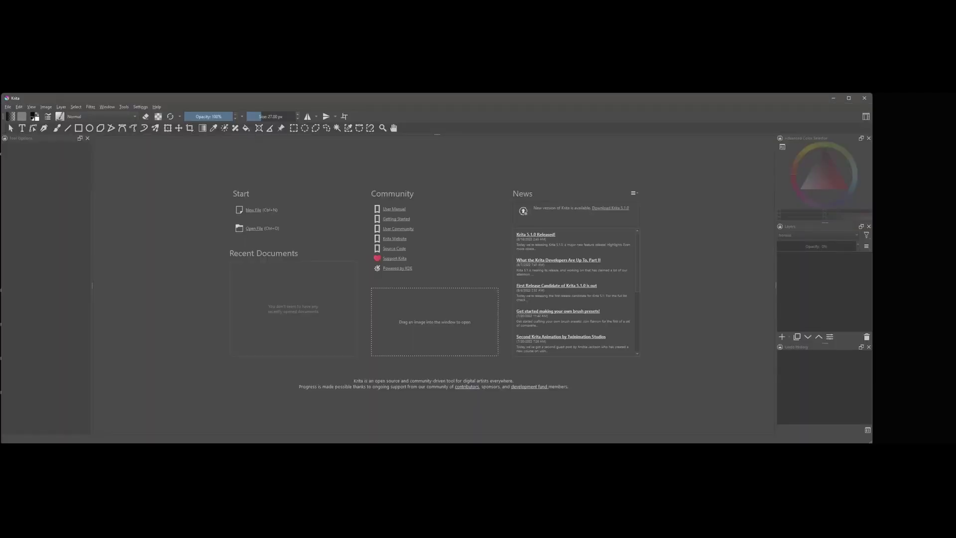
Create a new document from the US Letter (300 ppi) preset
left_click(254, 210)
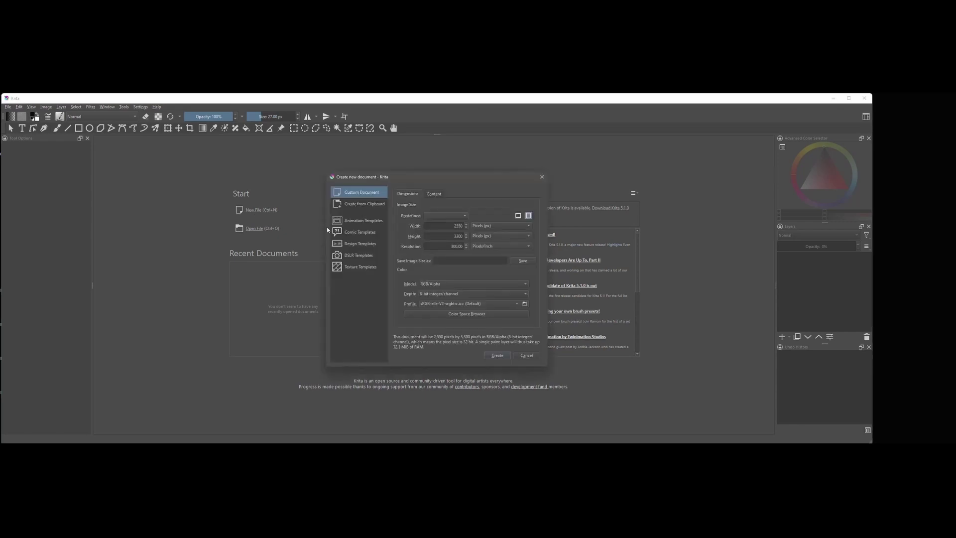
left_click(467, 217)
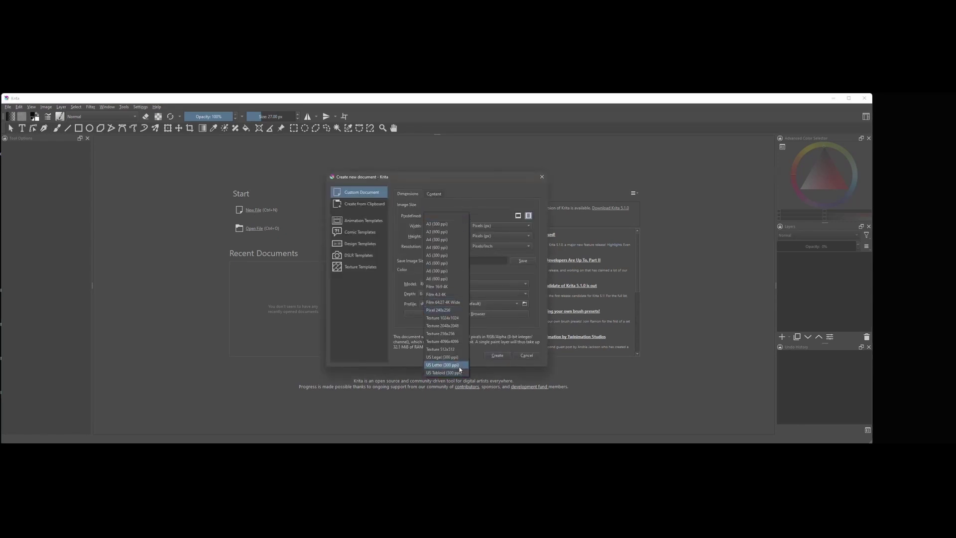
left_click(446, 365)
left_click(498, 356)
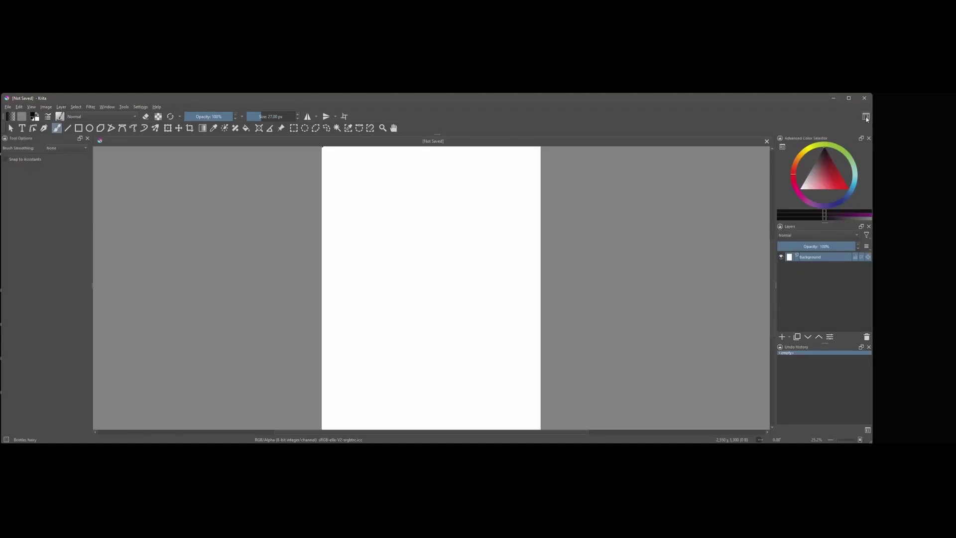
Switch to the custom workspace saved earlier, confirming REMOVE ME is gone from the list
left_click(866, 117)
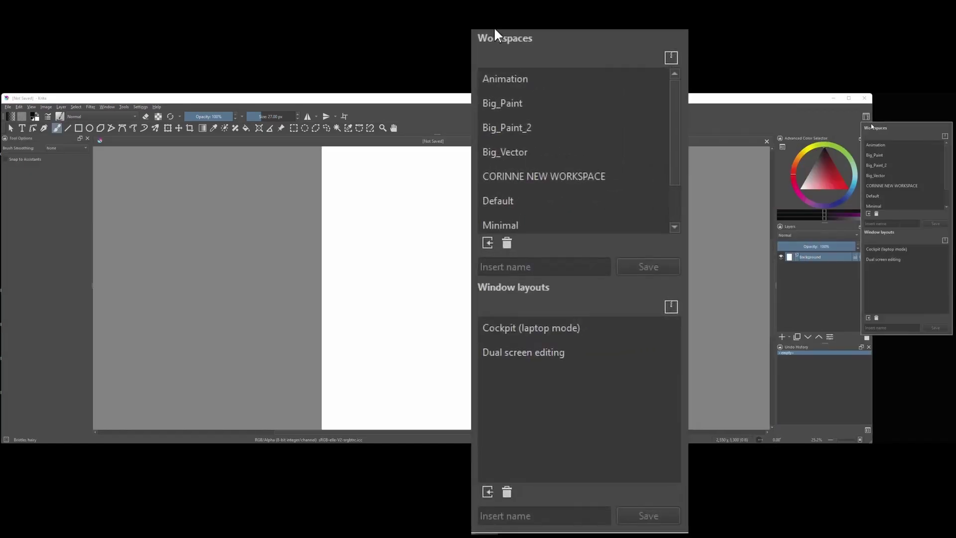
left_click(895, 187)
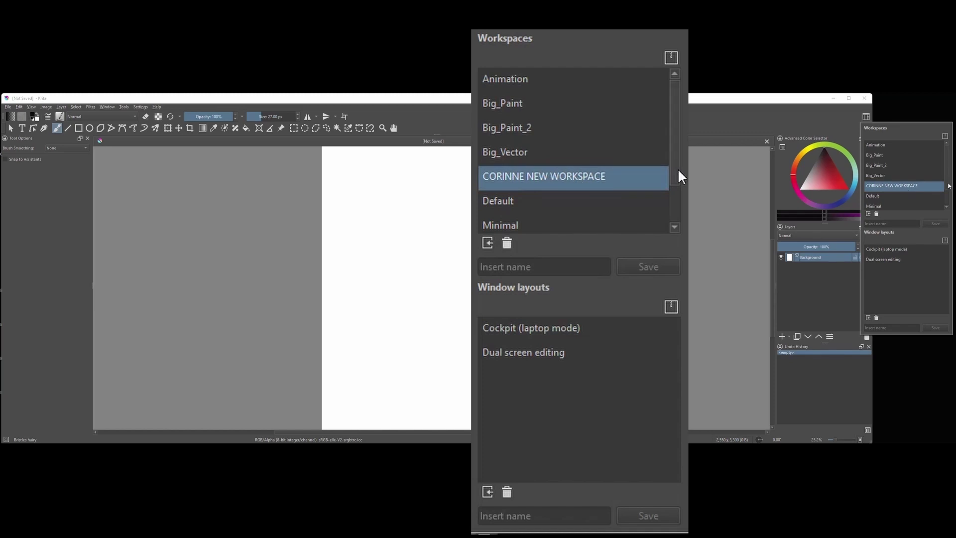
left_click_drag(949, 186, 949, 202)
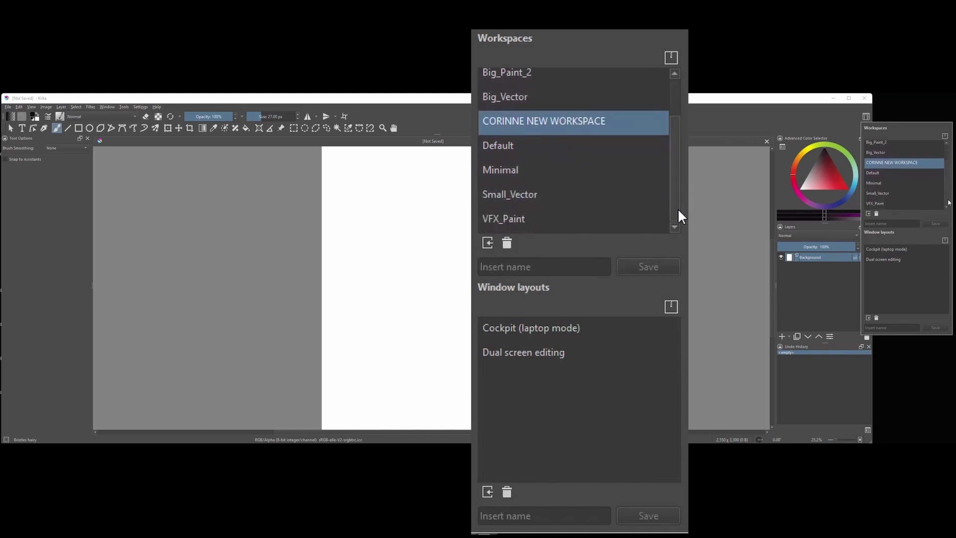